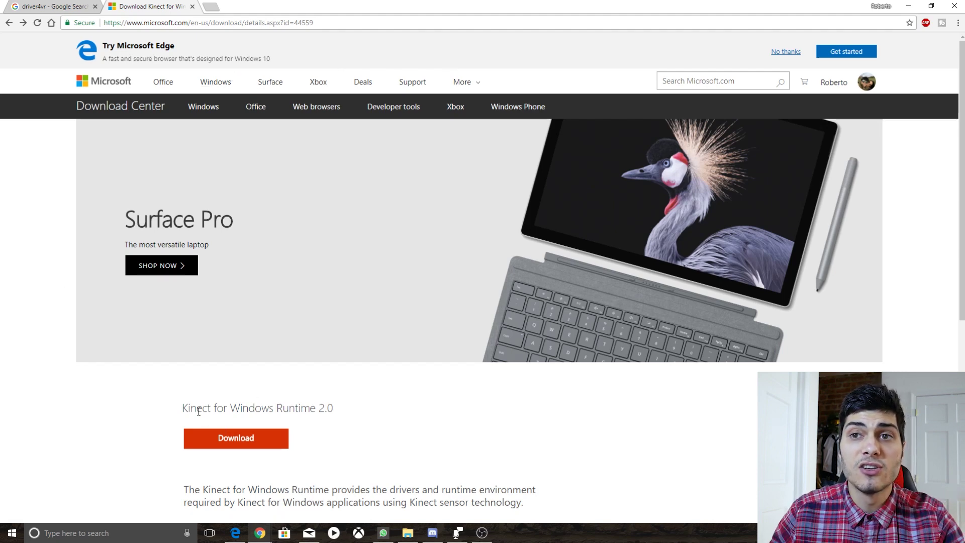
Download the Kinect for Windows Runtime 2.0 installer (KinectRuntime-v2 .exe, 89 MB).
left_click_drag(182, 408, 352, 416)
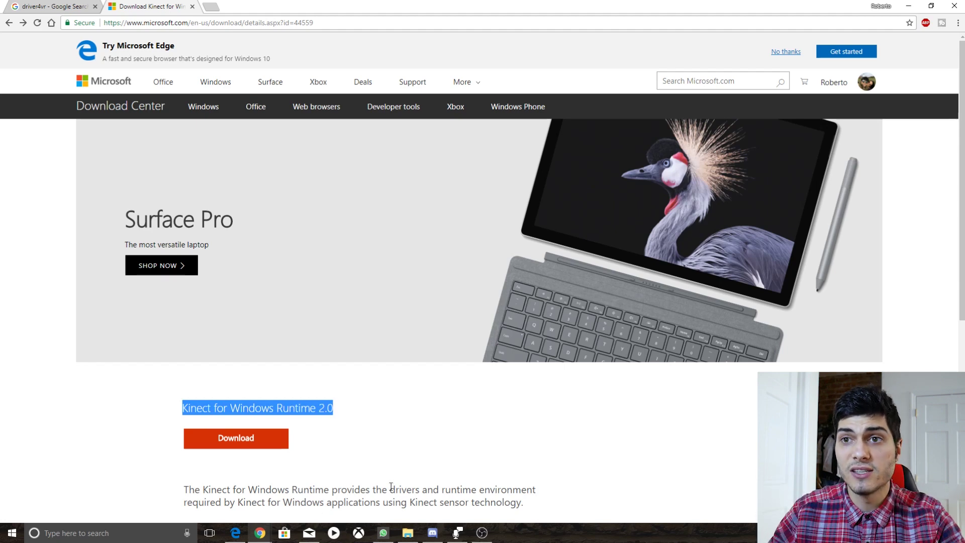
left_click(265, 445)
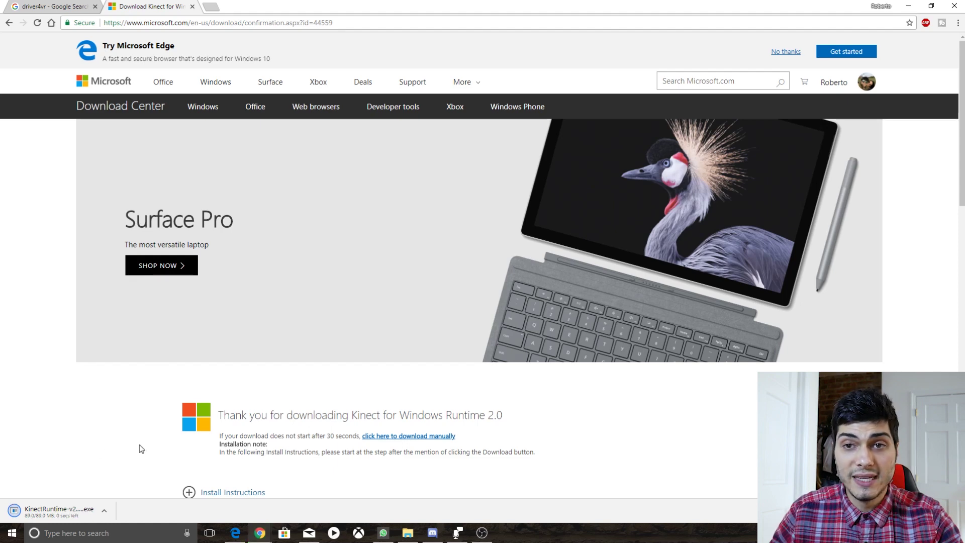
Run the downloaded KinectRuntime installer, install the runtime, and close the completed setup.
left_click(59, 510)
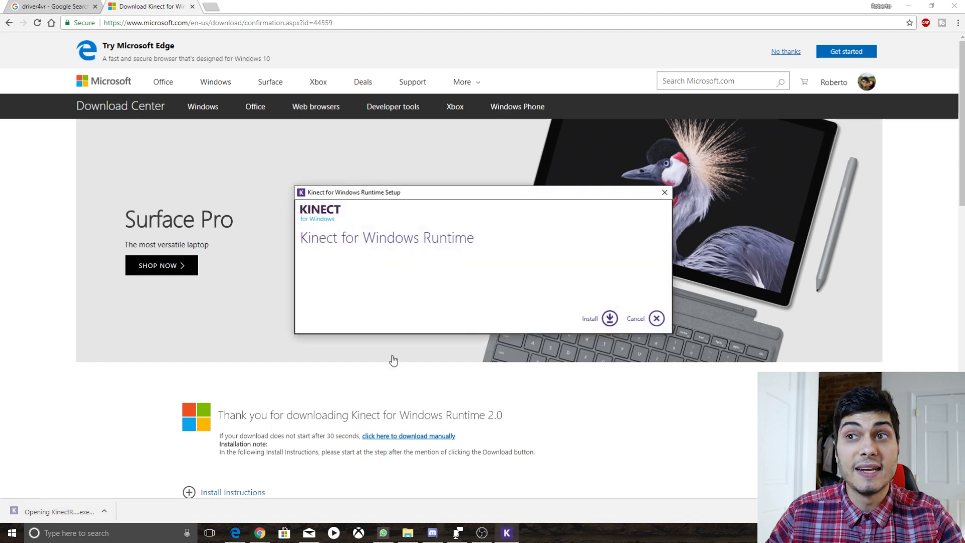
left_click(610, 319)
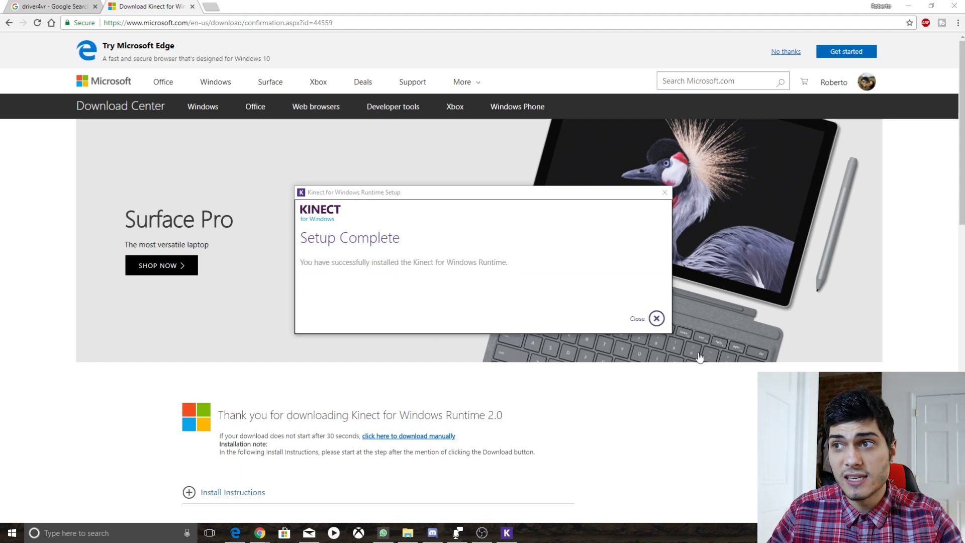
left_click(656, 318)
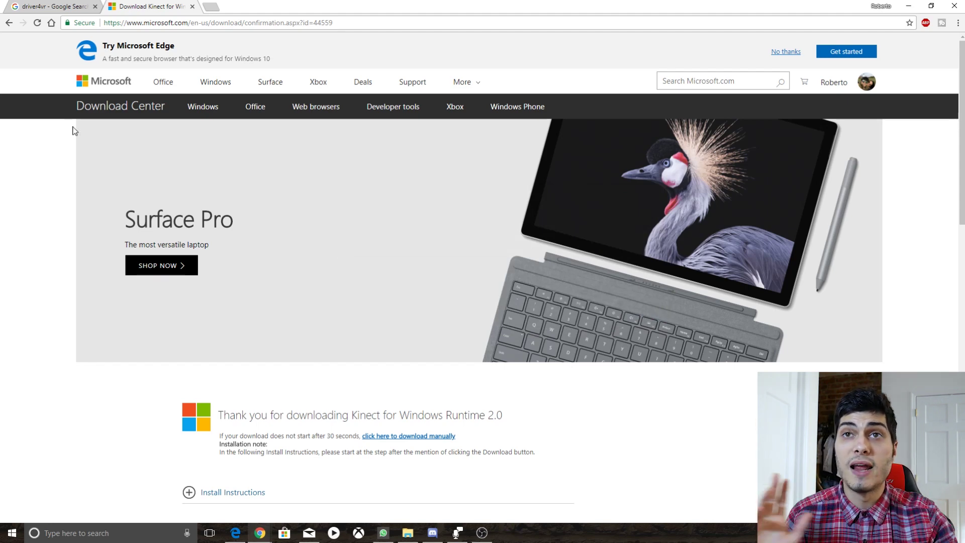
left_click(54, 7)
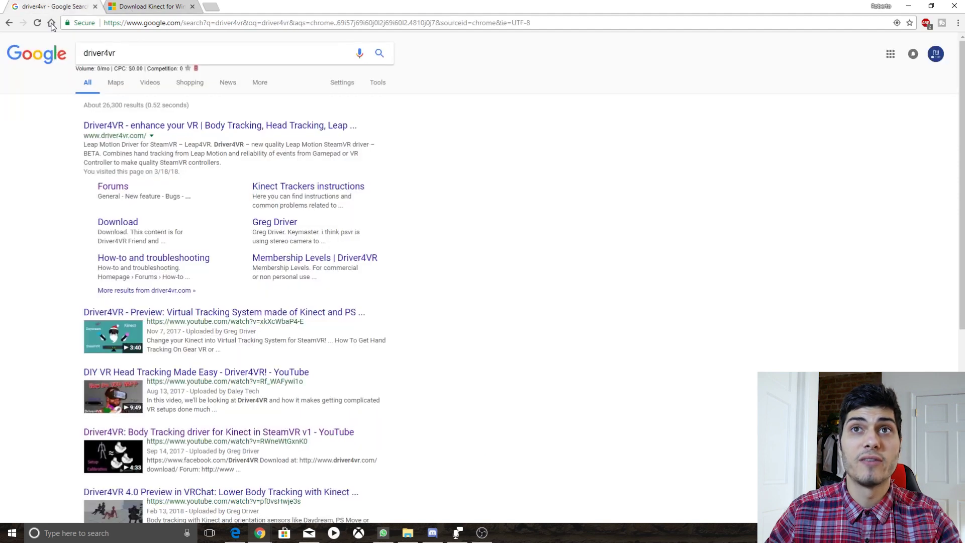
Open driver4vr.com from the search results and go to its DOWNLOAD page.
left_click(166, 127)
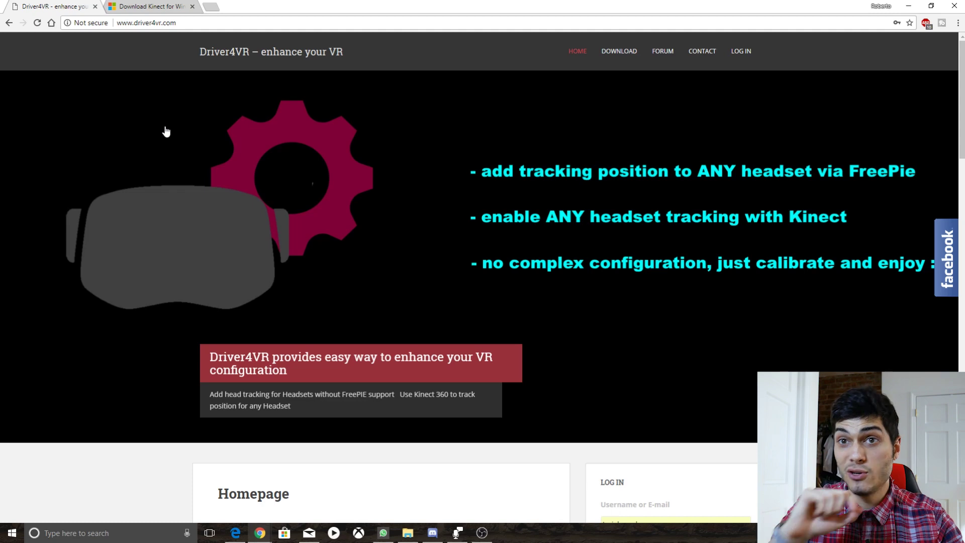
left_click(629, 50)
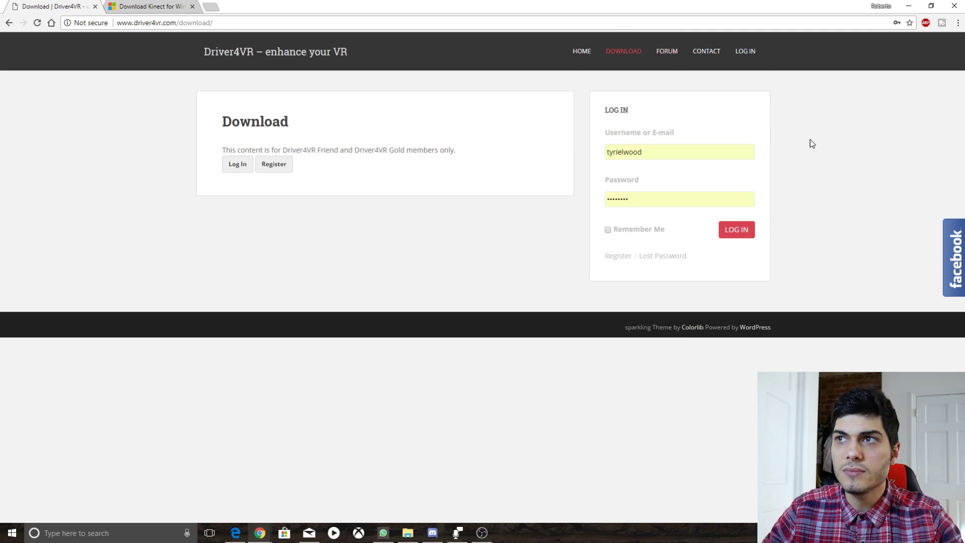
left_click(616, 258)
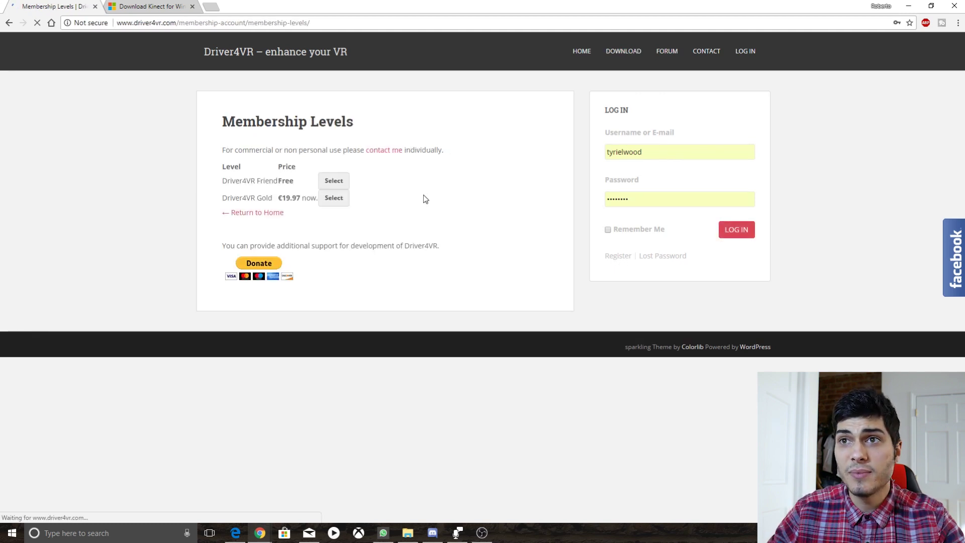
Select the free Driver4VR Friend tier, review the checkout form, then go back and sign in.
left_click(338, 184)
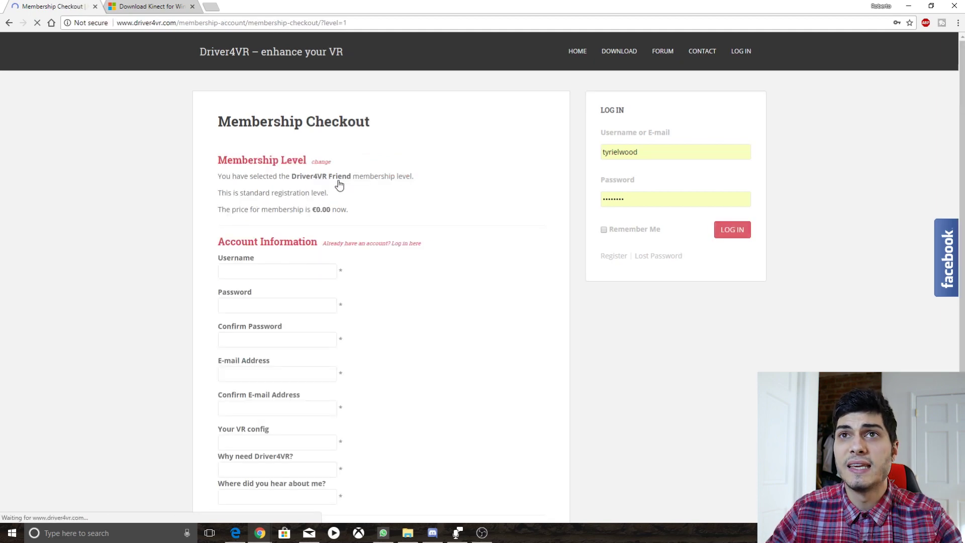
scroll(347, 401, "down", 2)
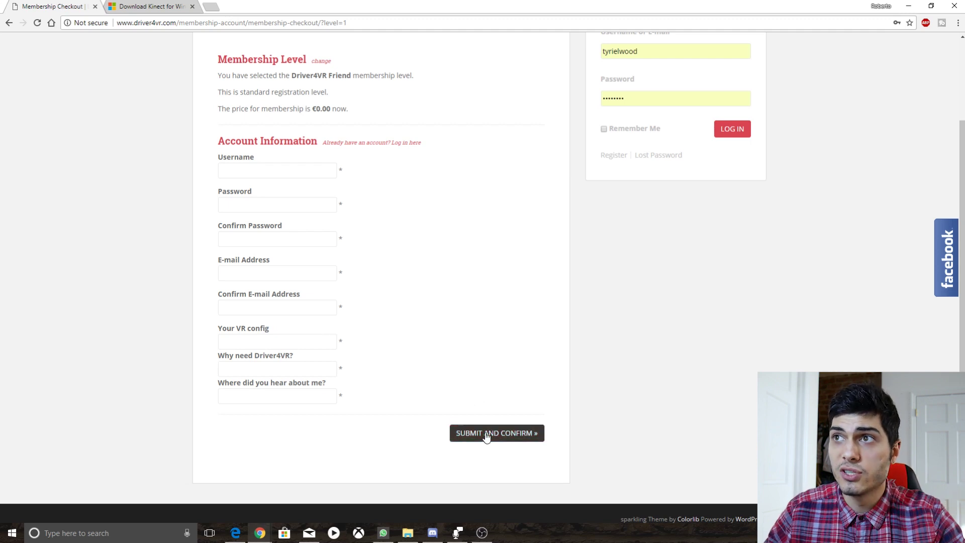
scroll(601, 360, "up", 2)
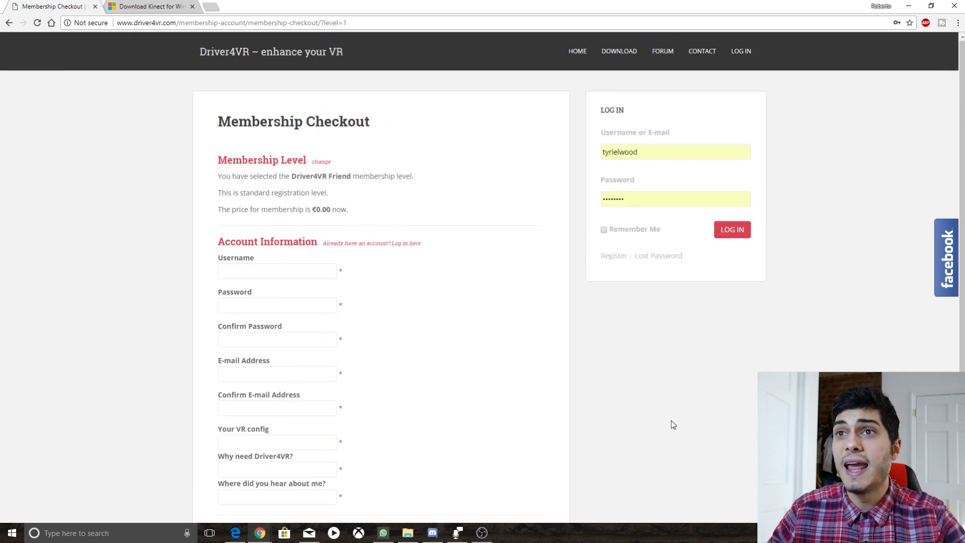
left_click(8, 22)
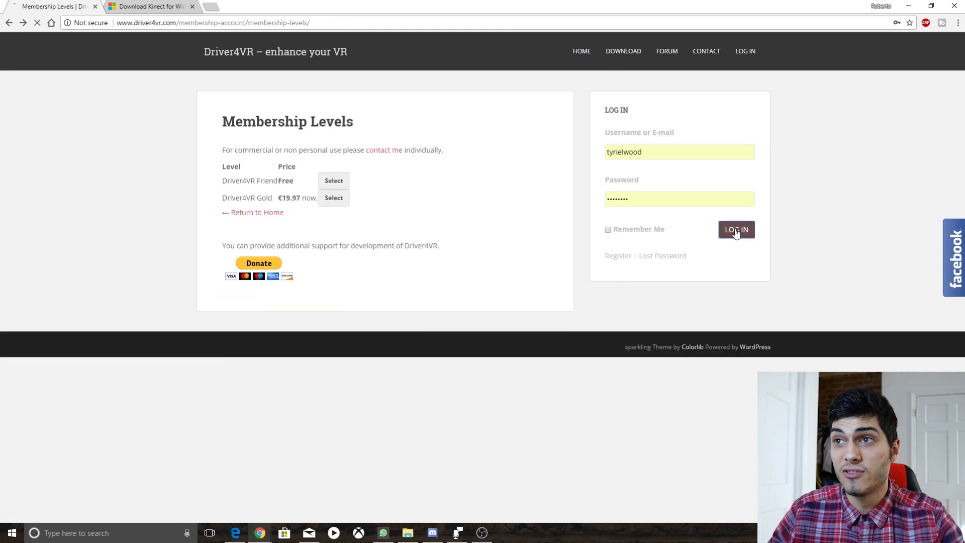
left_click(736, 230)
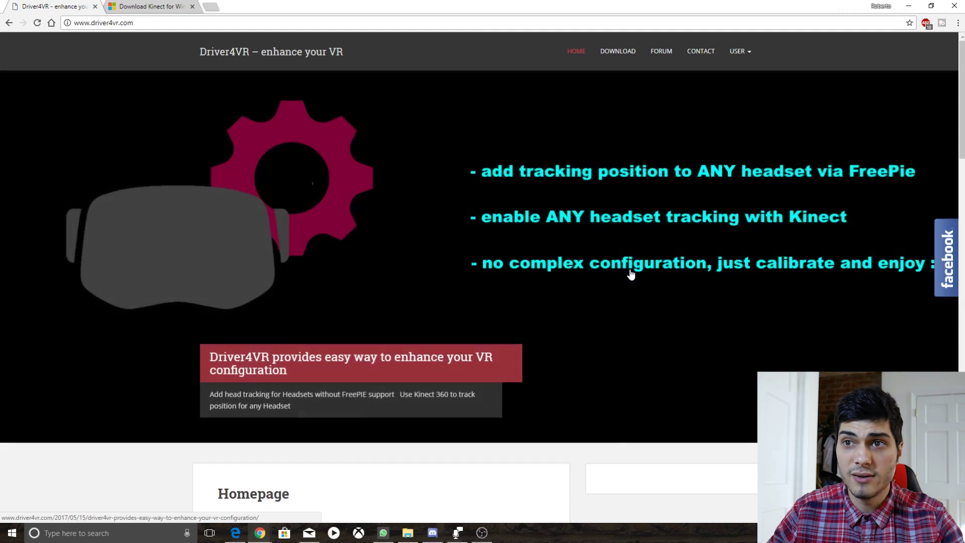
While signed in, download the Driver4VR trial installer driver4vr-setup.exe (12.7 MB).
left_click(628, 54)
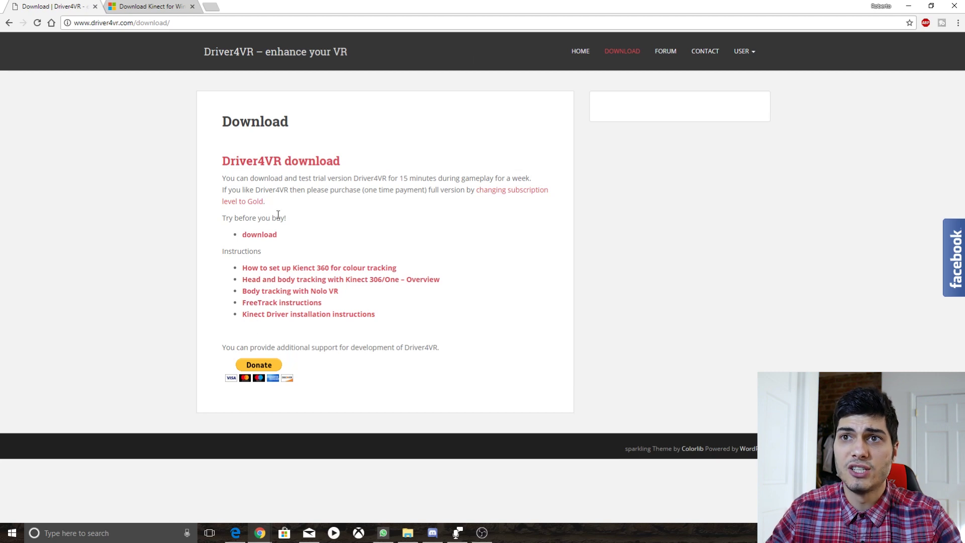
left_click(252, 240)
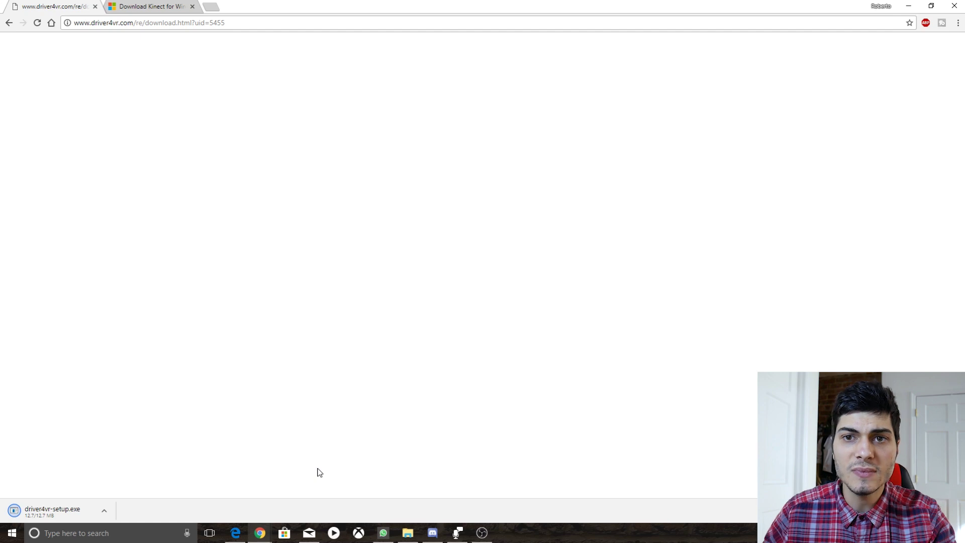
Run driver4vr-setup.exe, accept the license agreement, install Driver4VR and finish the setup.
left_click(49, 512)
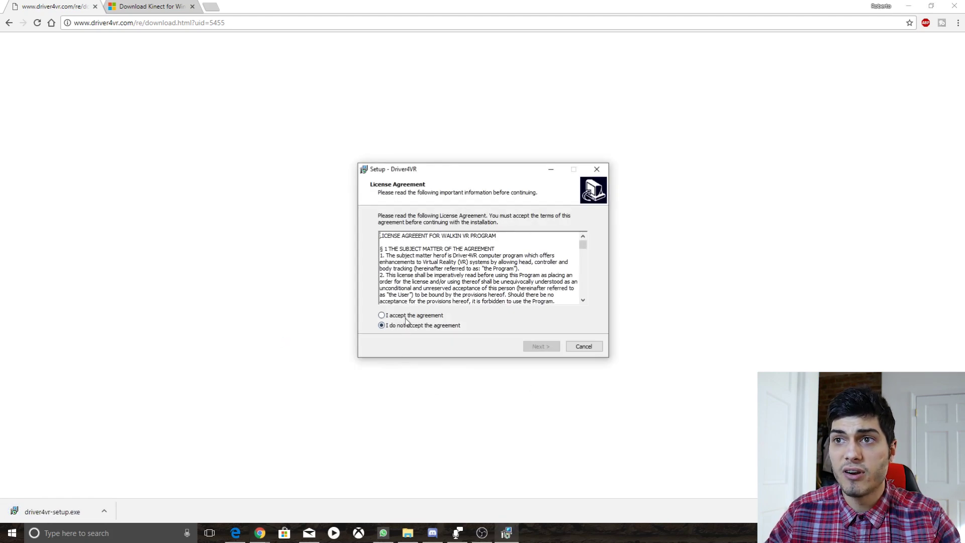
left_click(407, 316)
left_click(537, 352)
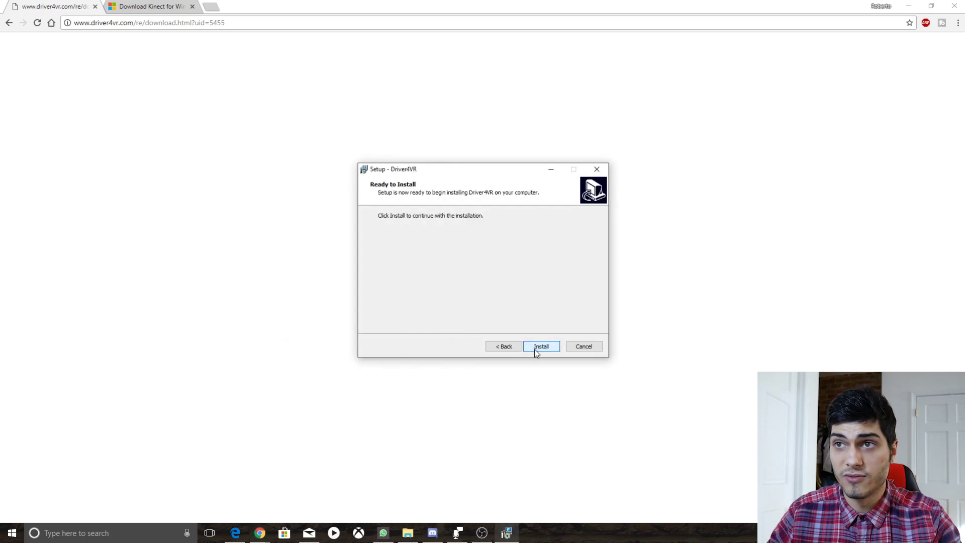
left_click(539, 351)
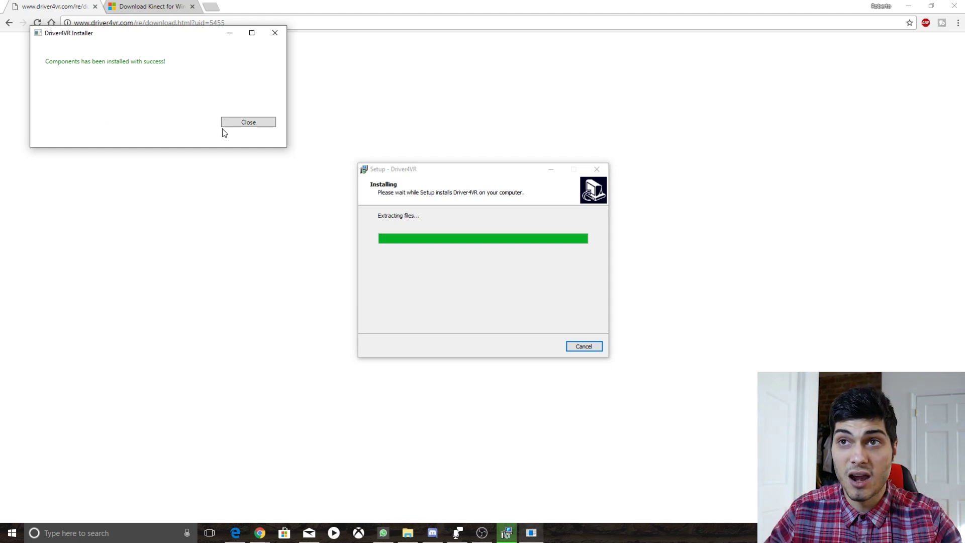
left_click(252, 124)
left_click(542, 347)
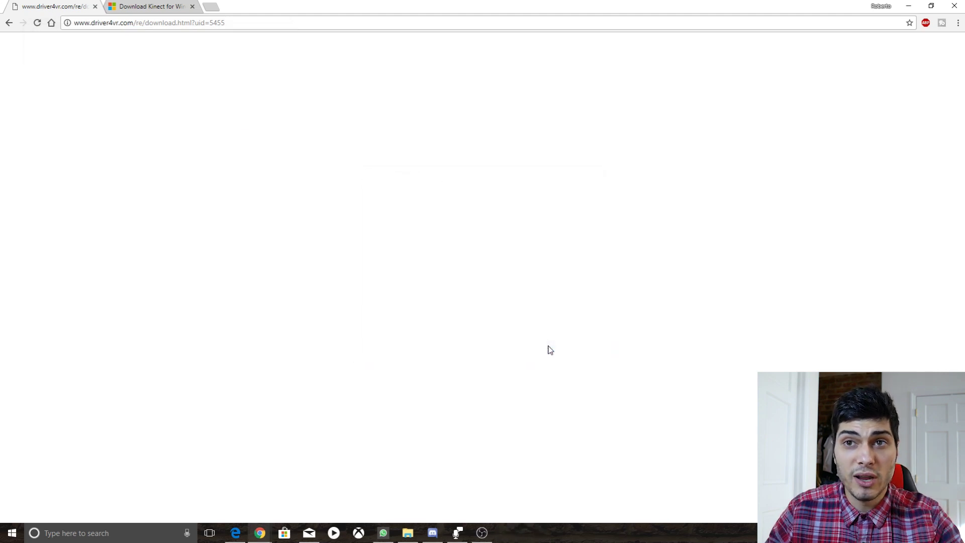
left_click(17, 536)
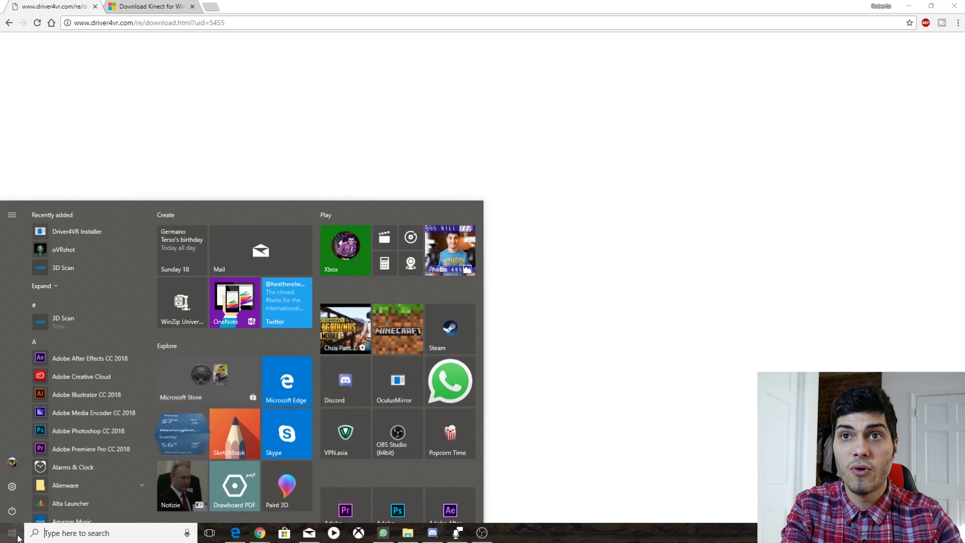
Launch Driver4VR Installer from a 'driver' search, register the driver, and close it.
type("driver")
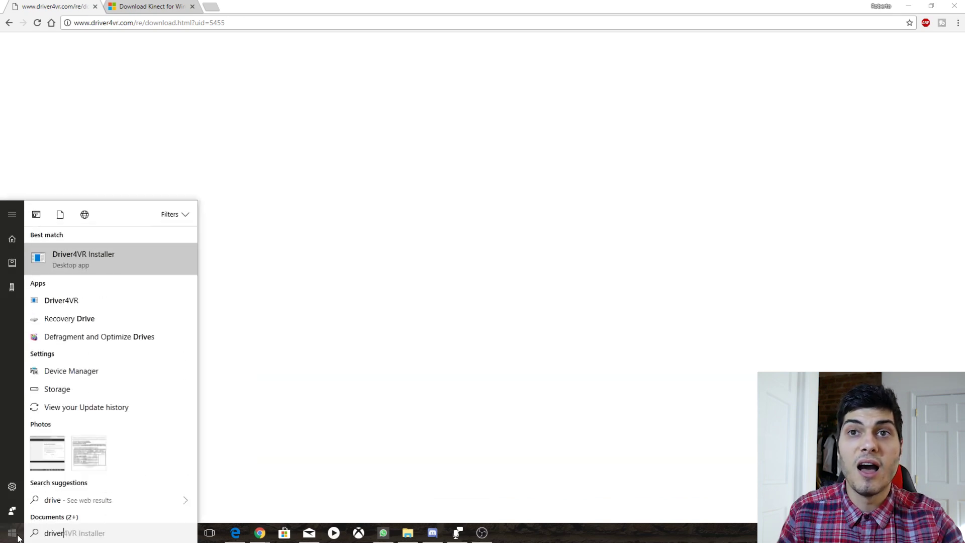
left_click(100, 258)
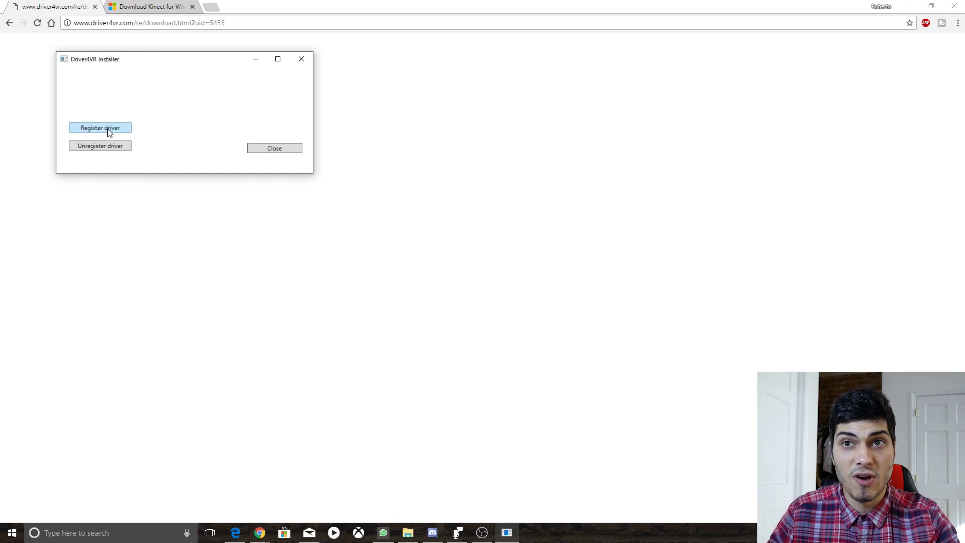
left_click(109, 131)
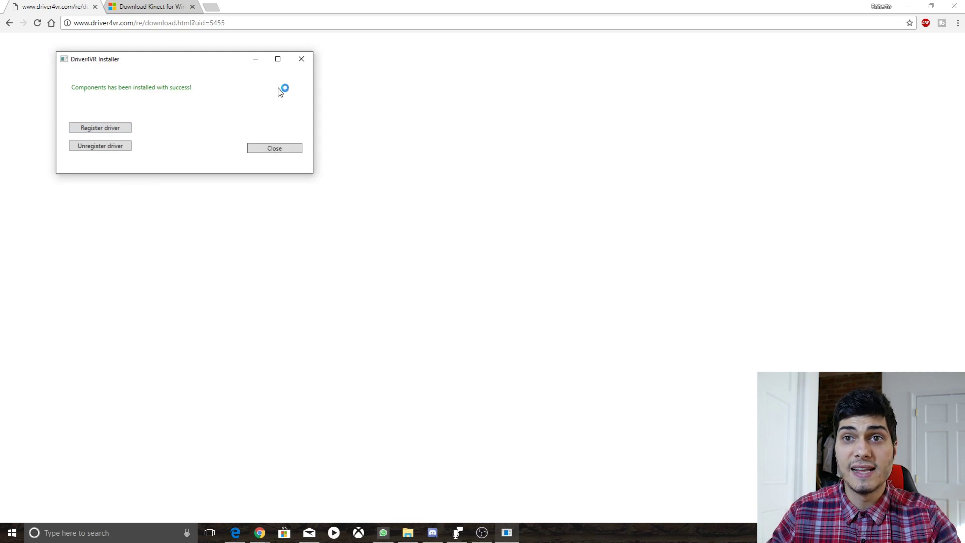
left_click(282, 149)
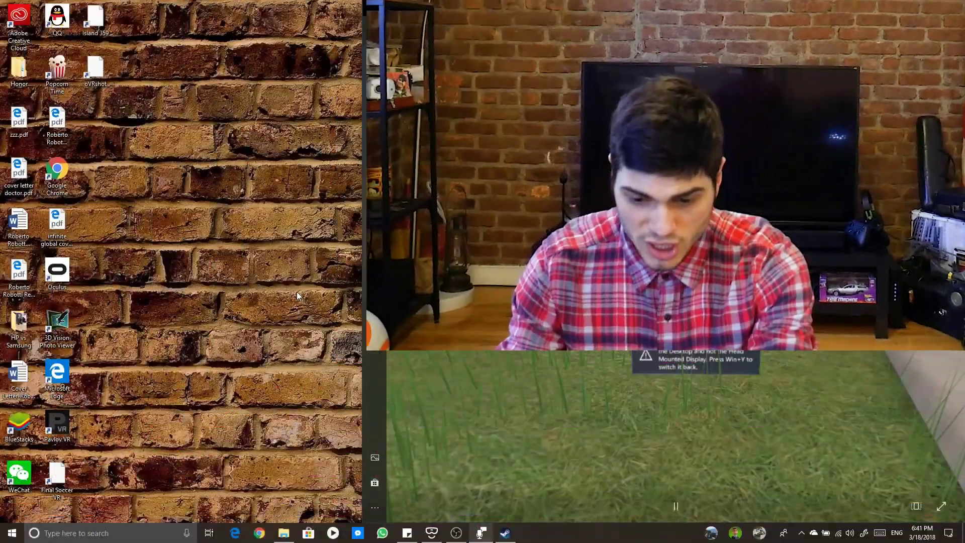
Launch the Driver4VR app from a Start menu search for 'driver'.
key("super")
type("dr")
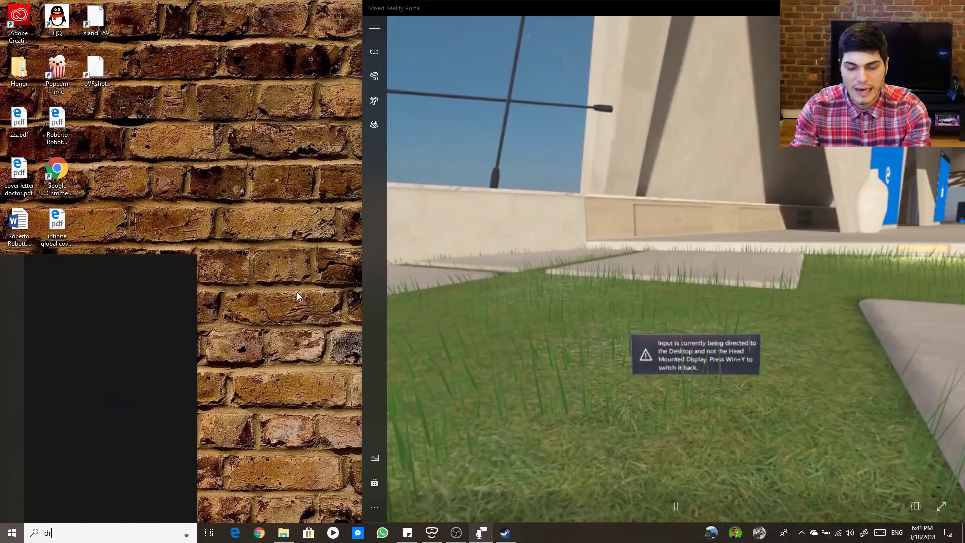
type("iver")
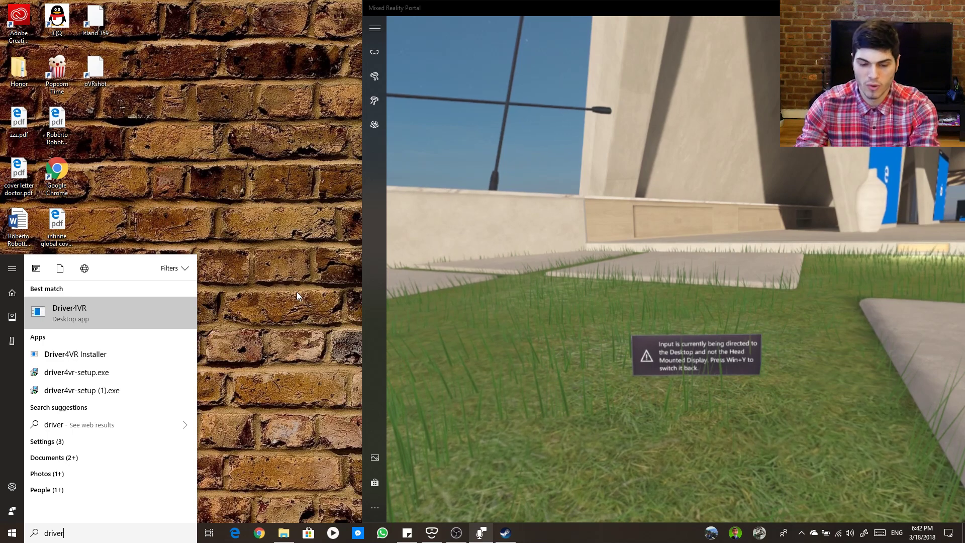
key("Return")
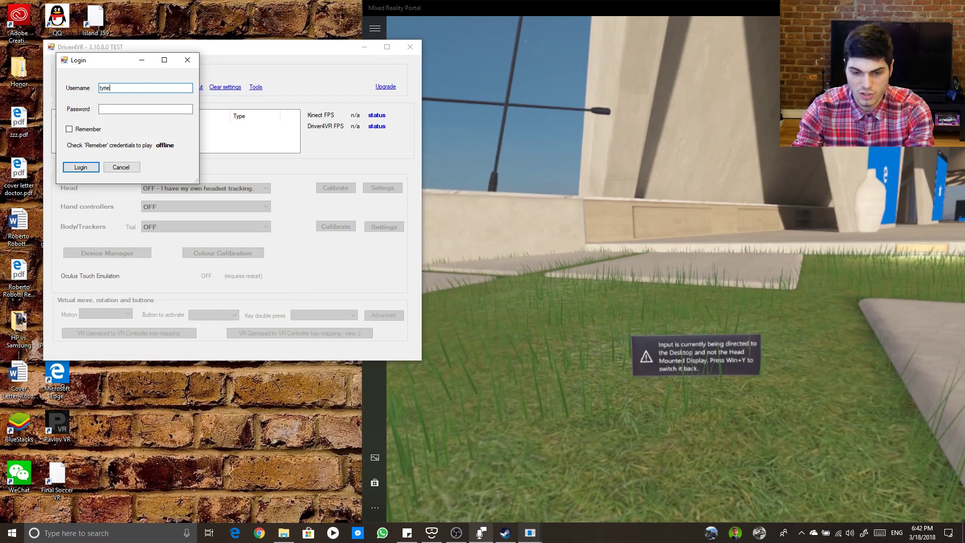
Enter the account username and password in the Driver4VR login dialog and log in.
type("tyrielwood")
key("Tab")
type("*******")
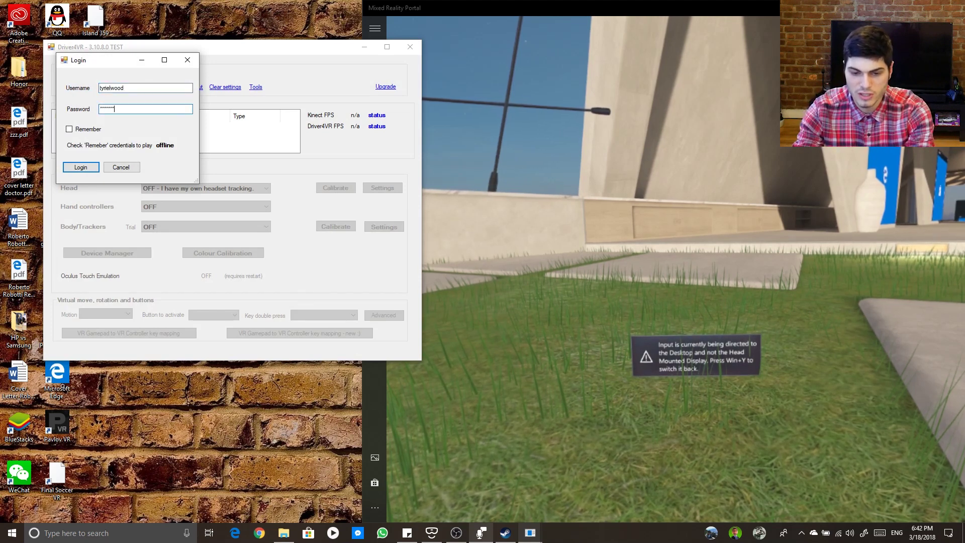
type("*")
left_click(77, 163)
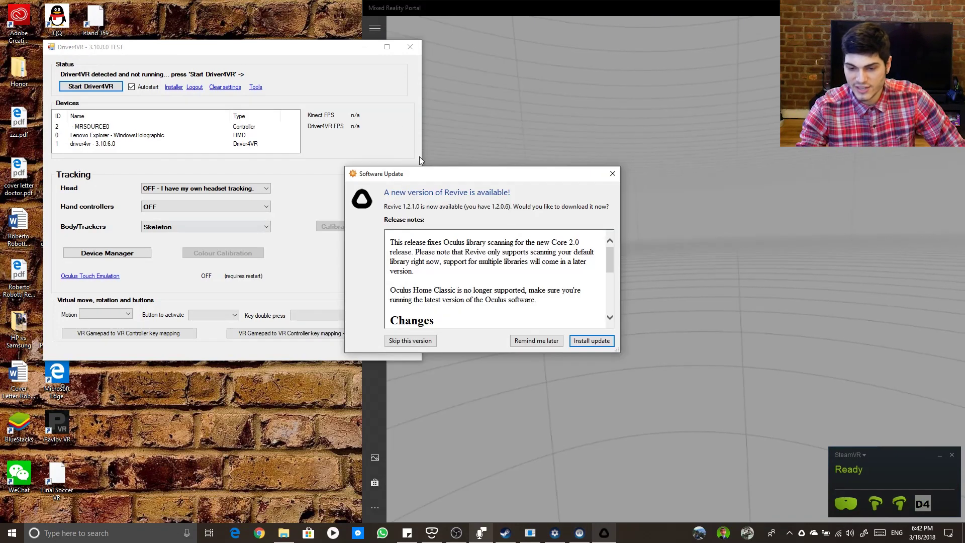
Postpone the Revive update and inspect the Lenovo Explorer and driver4vr device entries.
left_click(536, 341)
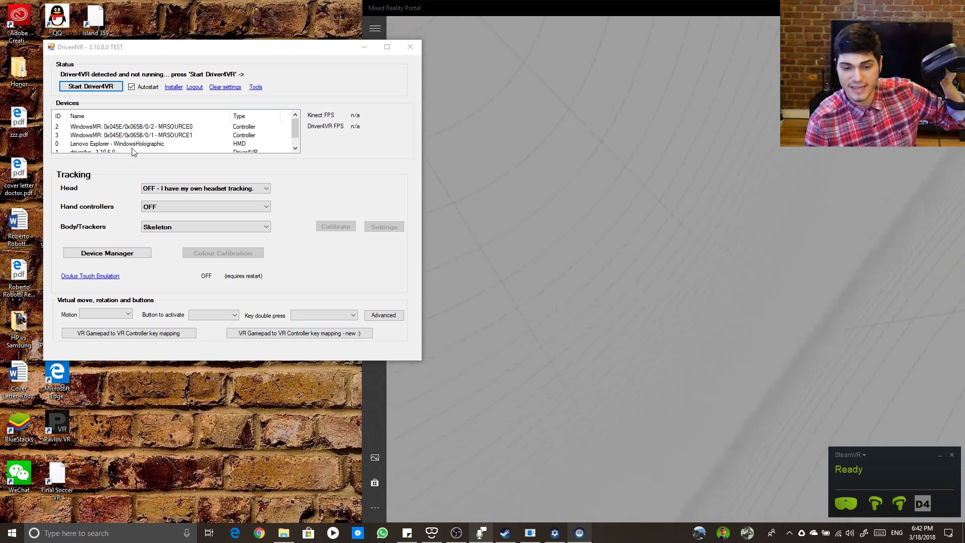
left_click(131, 145)
scroll(130, 147, "down", 1)
left_click(123, 146)
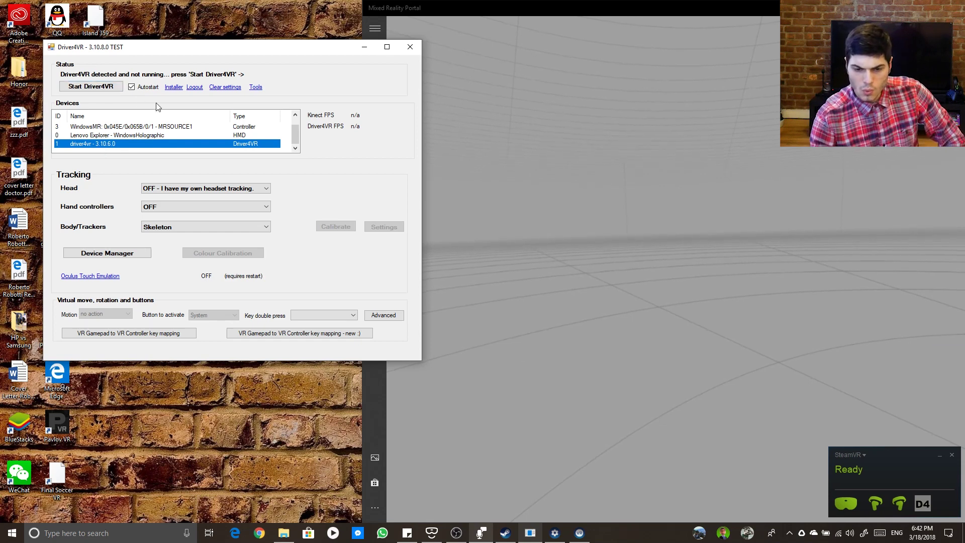
Keep the Body/Trackers tracking mode set to Skeleton.
left_click(177, 226)
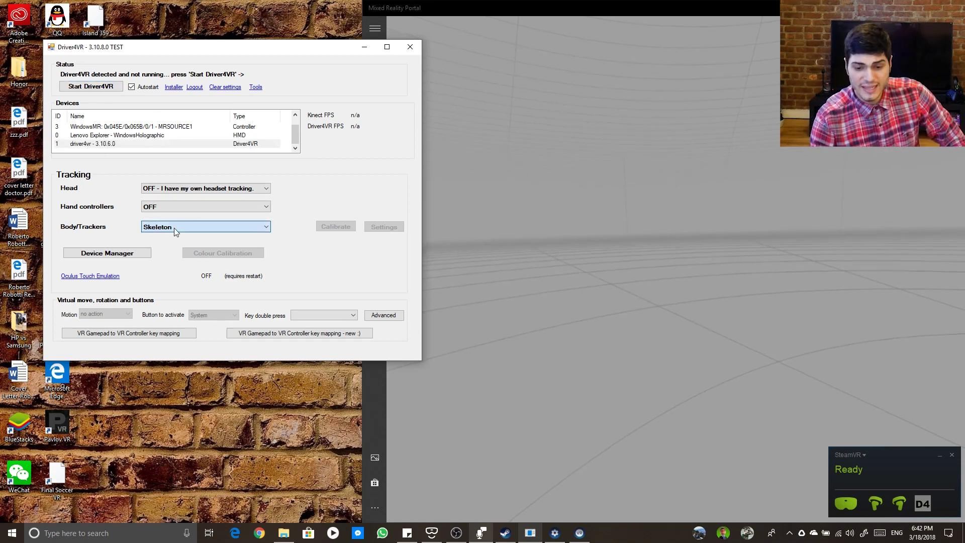
left_click(177, 226)
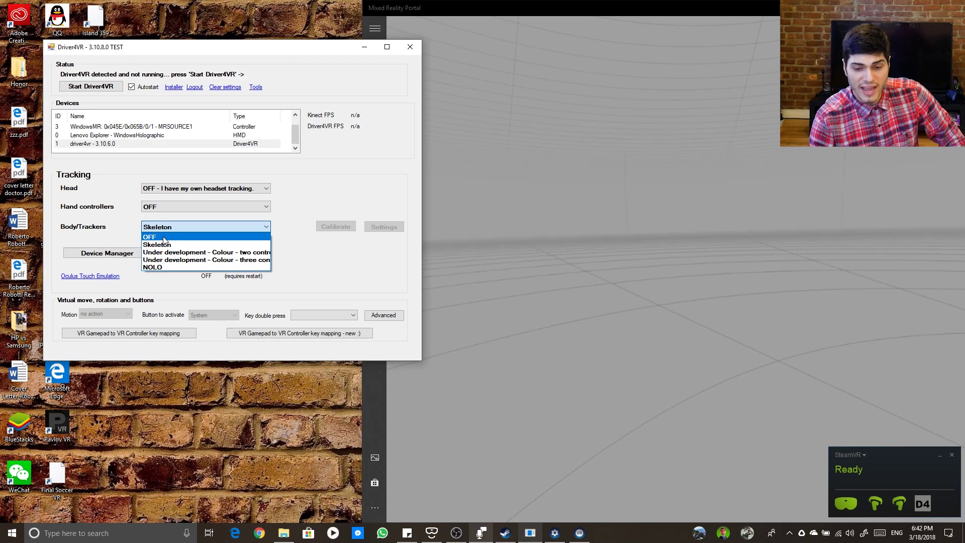
left_click(165, 245)
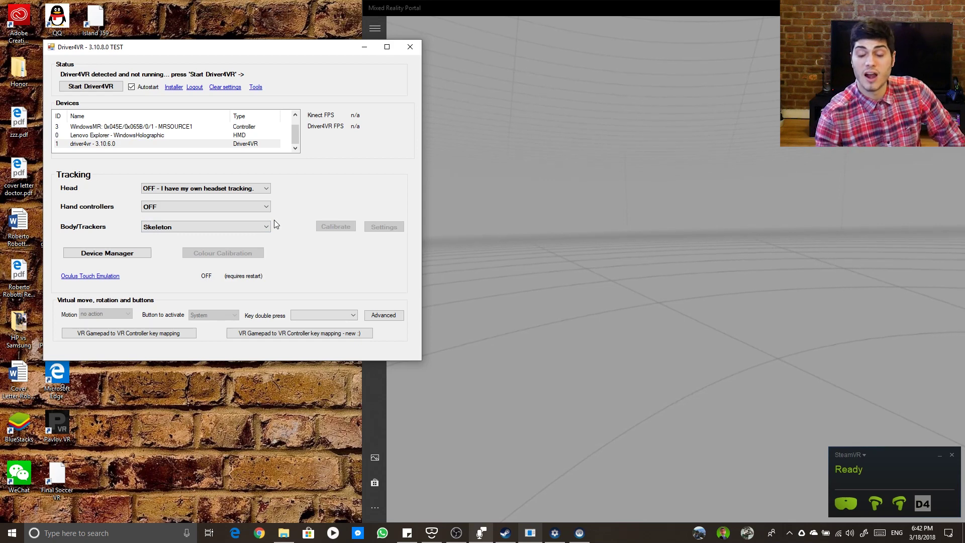
Close Driver4VR and quit SteamVR, then relaunch Driver4VR by searching 'driver' in Start.
left_click(409, 50)
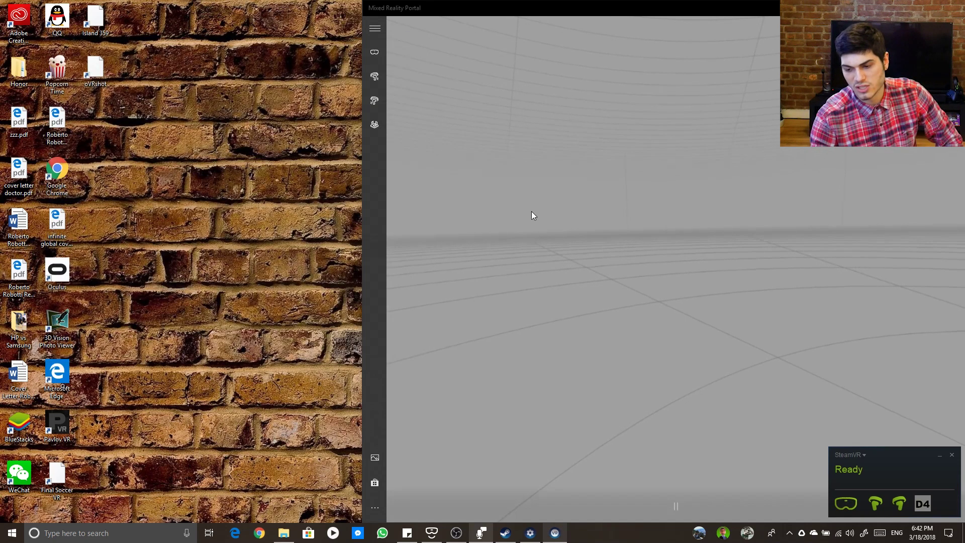
left_click(952, 456)
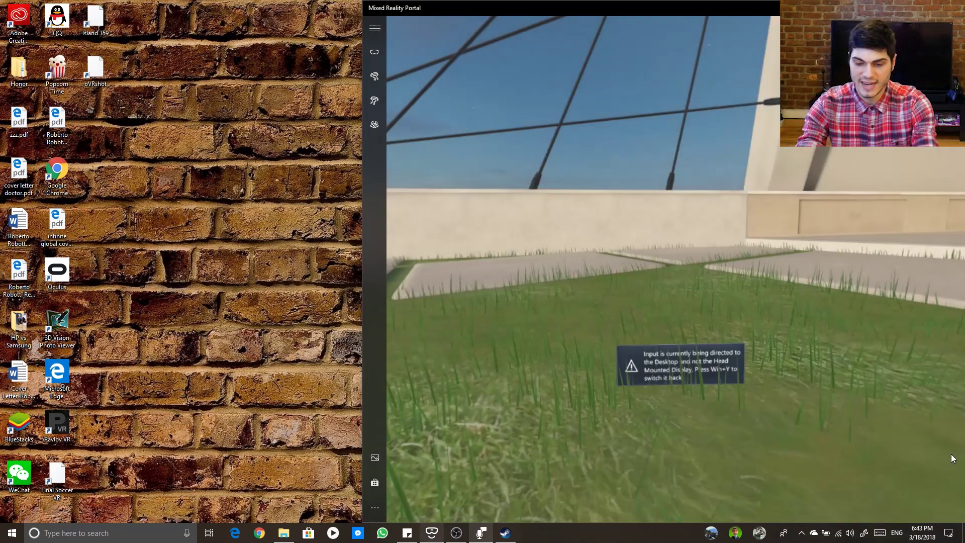
key("super")
type("driver")
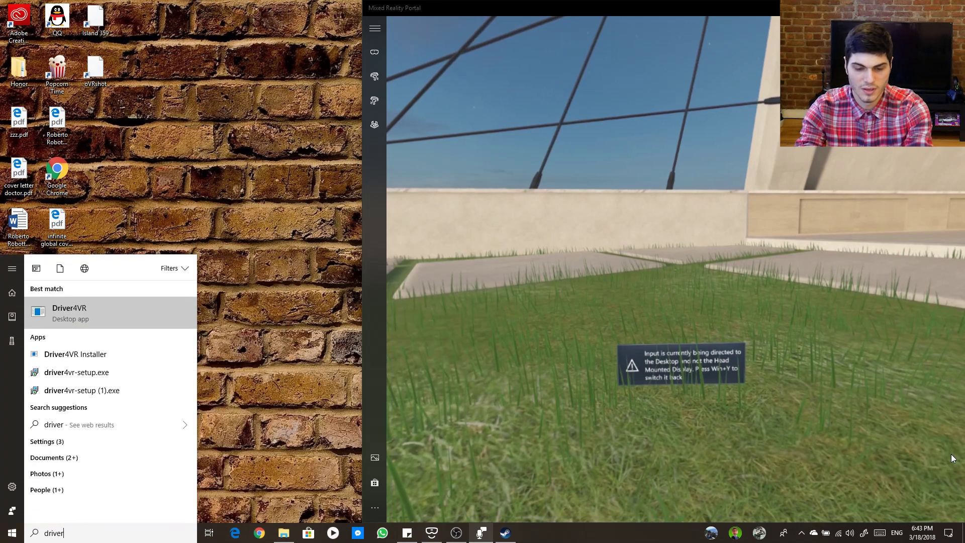
key("Return")
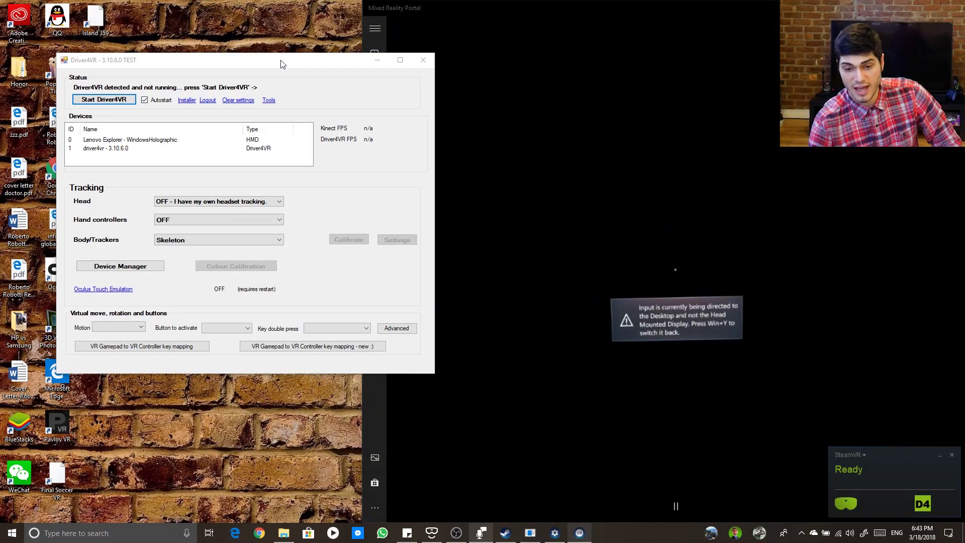
Move the Driver4VR window to the top-left and start the Driver4VR driver.
left_click_drag(282, 64, 225, 15)
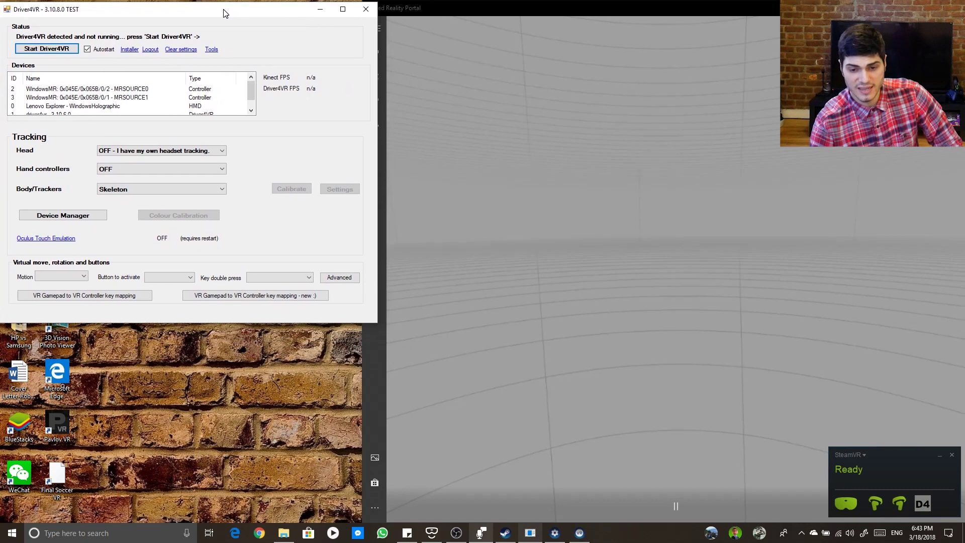
left_click_drag(225, 14, 229, 13)
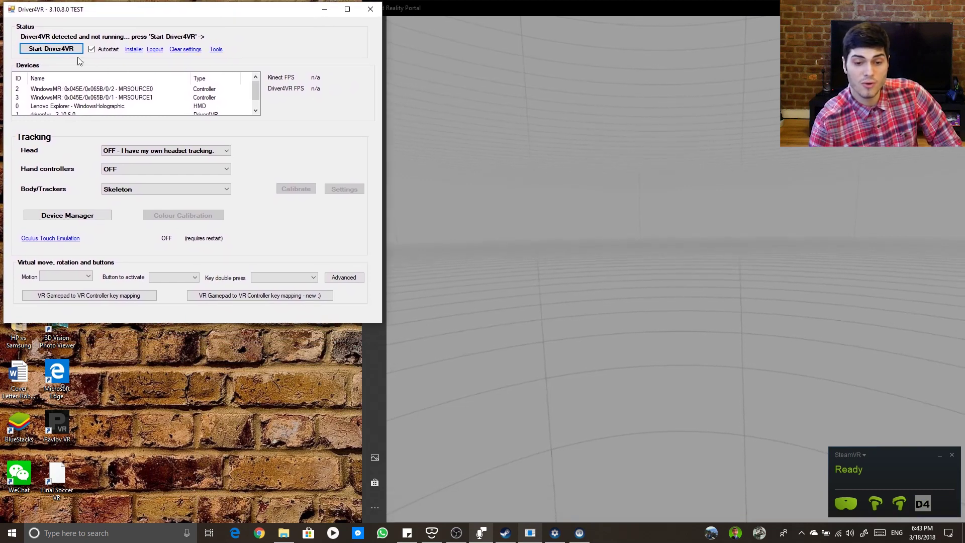
left_click(53, 49)
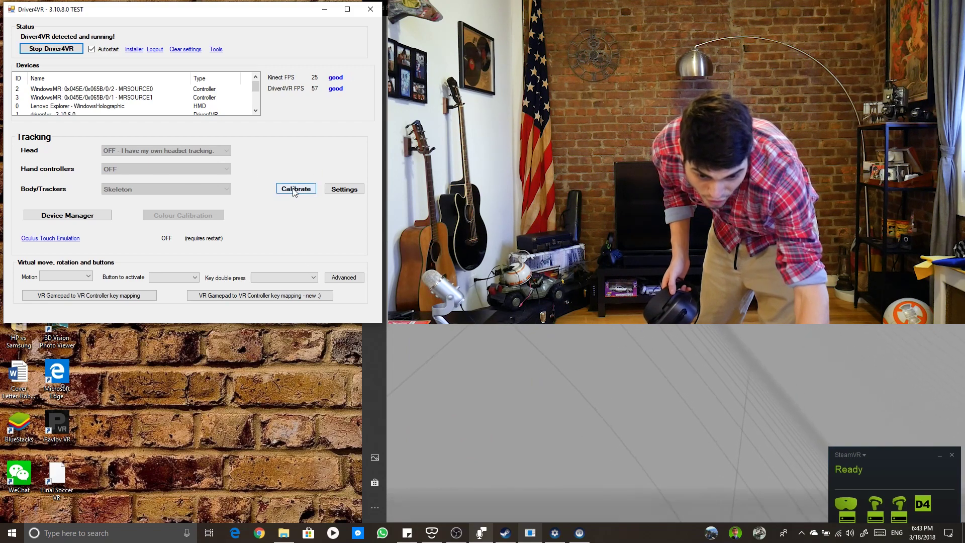
Open the Body/Trackers calibration window beside Driver4VR and select trackerHmd as the tracker to calibrate.
left_click(296, 189)
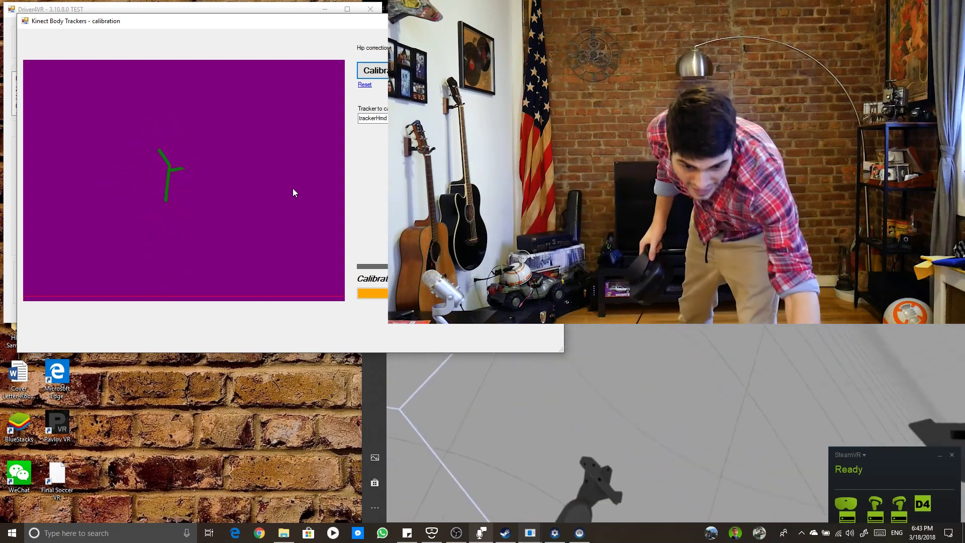
left_click_drag(198, 26, 166, 196)
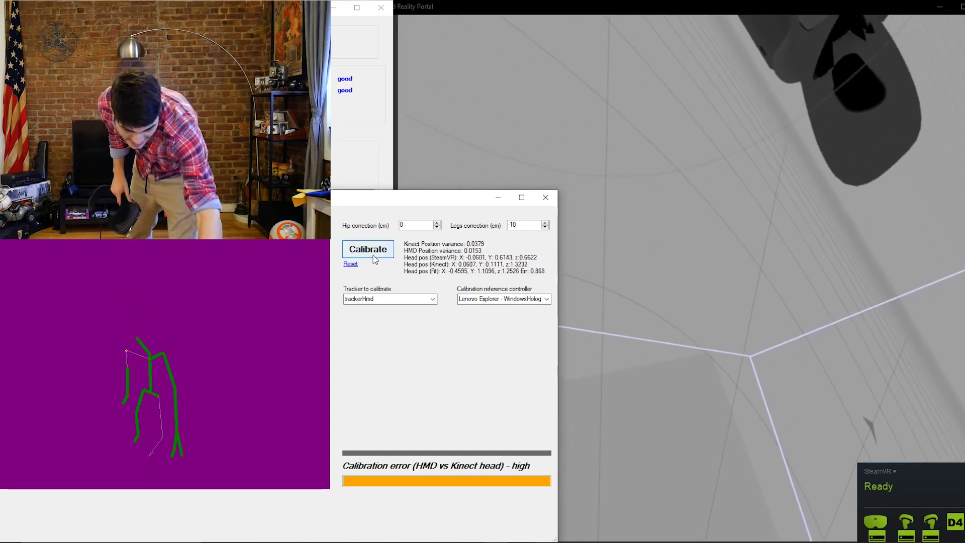
left_click(412, 299)
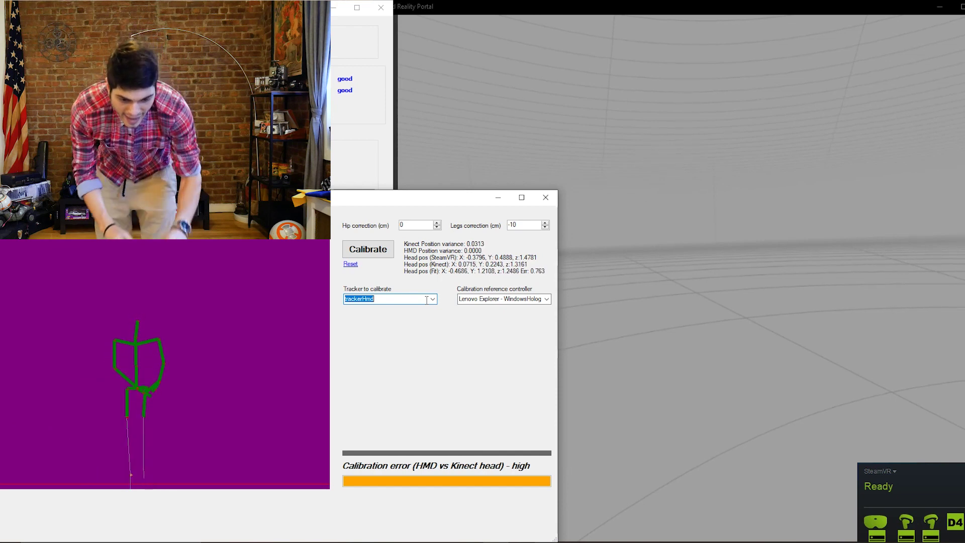
Start the headset-to-Kinect calibration at Step 1/5 and narrow the calibration window.
left_click(378, 253)
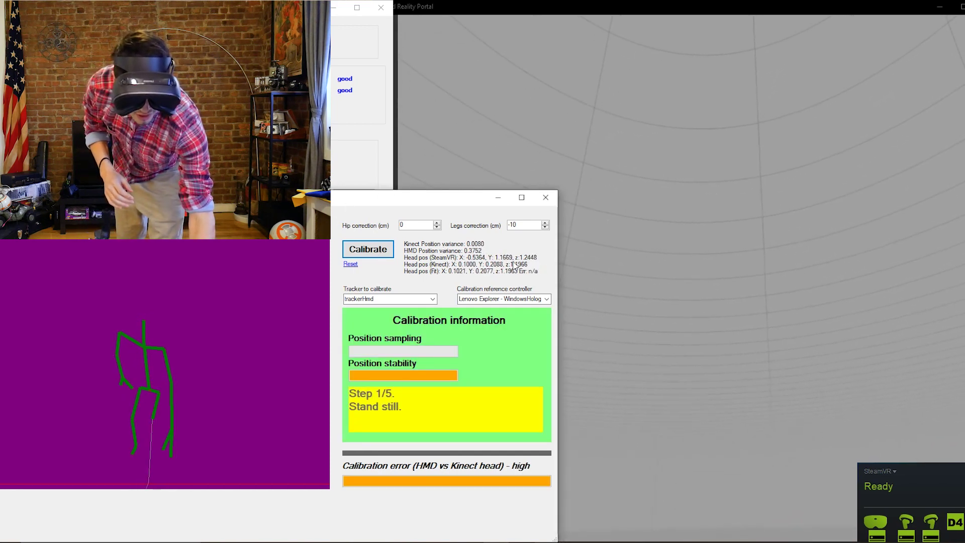
left_click_drag(553, 290, 397, 290)
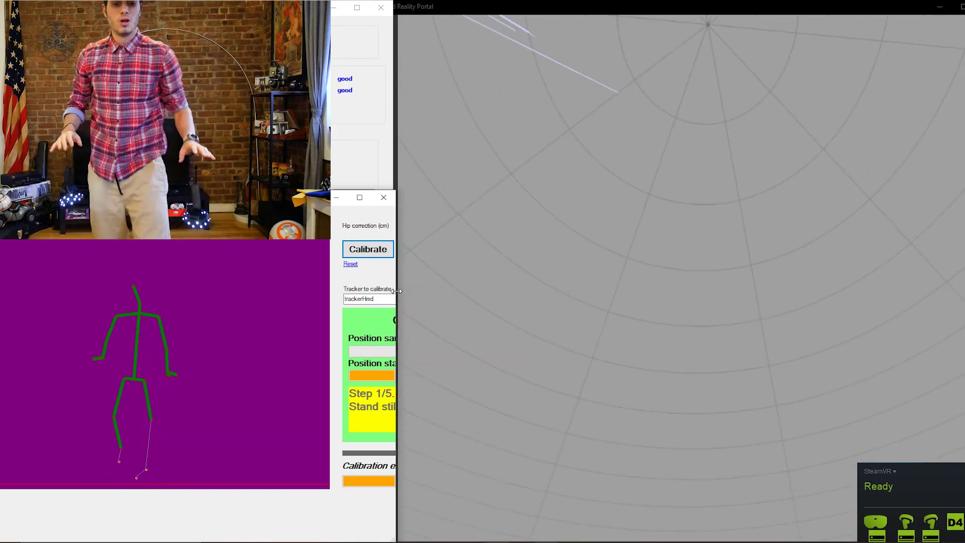